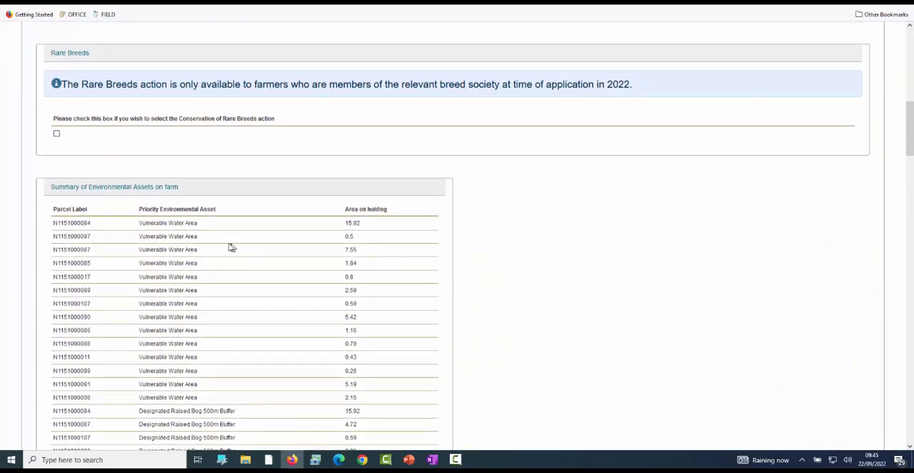
# - Review the priority environmental assets listed for each parcel in the Summary of Environmental Assets on farm
pyautogui.scroll(-2, 228, 247)
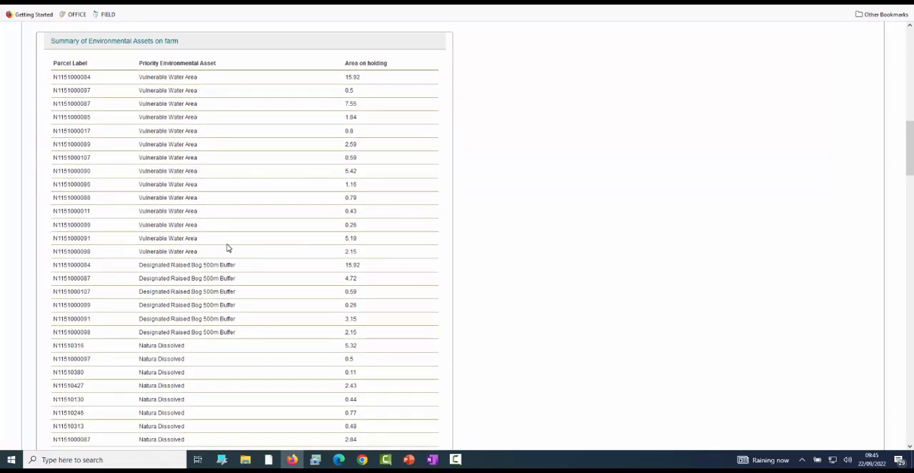
pyautogui.scroll(-6, 228, 247)
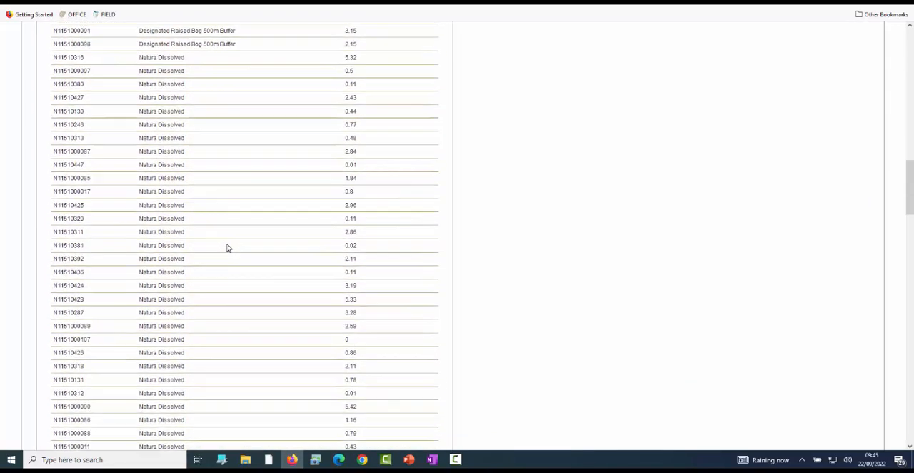
pyautogui.scroll(-2, 227, 247)
pyautogui.scroll(10, 228, 247)
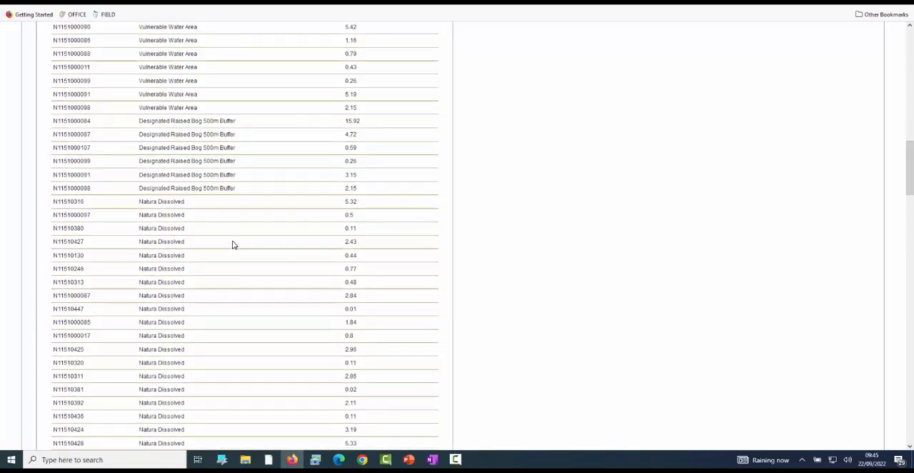
pyautogui.scroll(2, 232, 246)
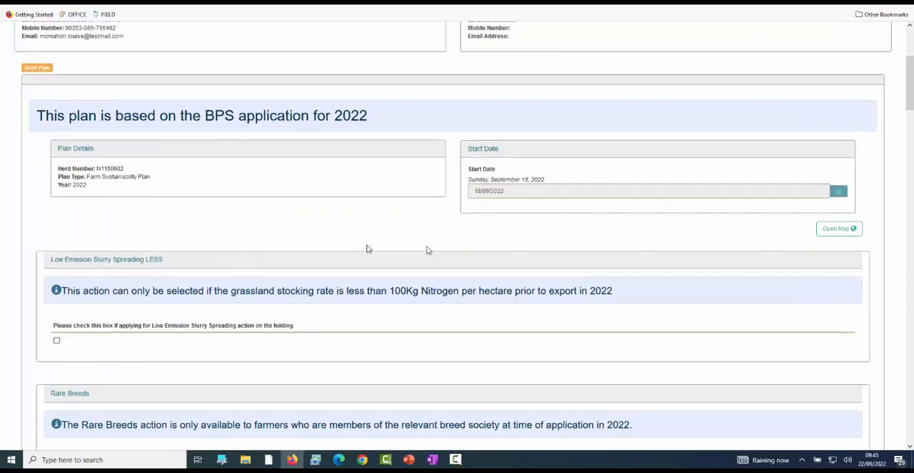
# - Open the plan's map and collapse the herd details and side panels to enlarge the map view
pyautogui.click(837, 234)
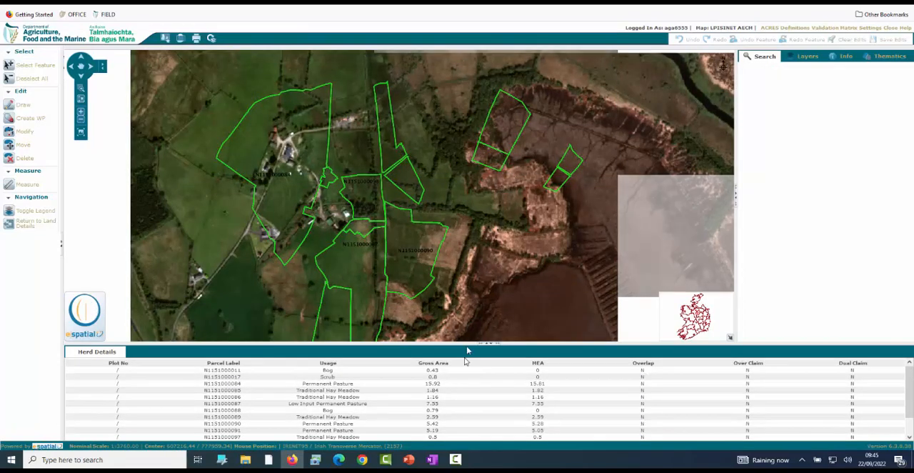
pyautogui.scroll(1, 335, 207)
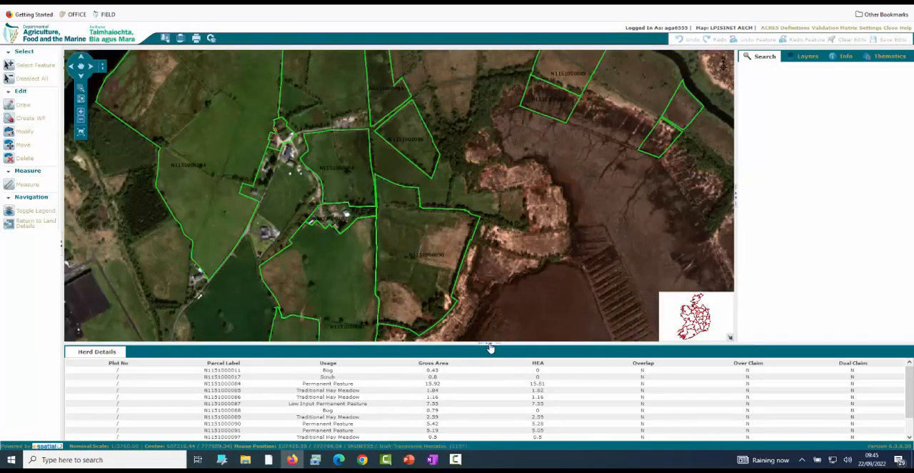
pyautogui.click(490, 346)
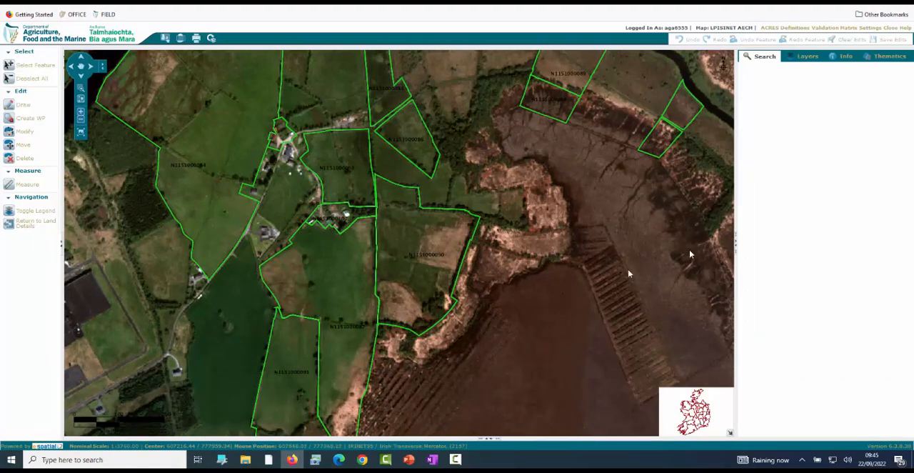
pyautogui.click(735, 246)
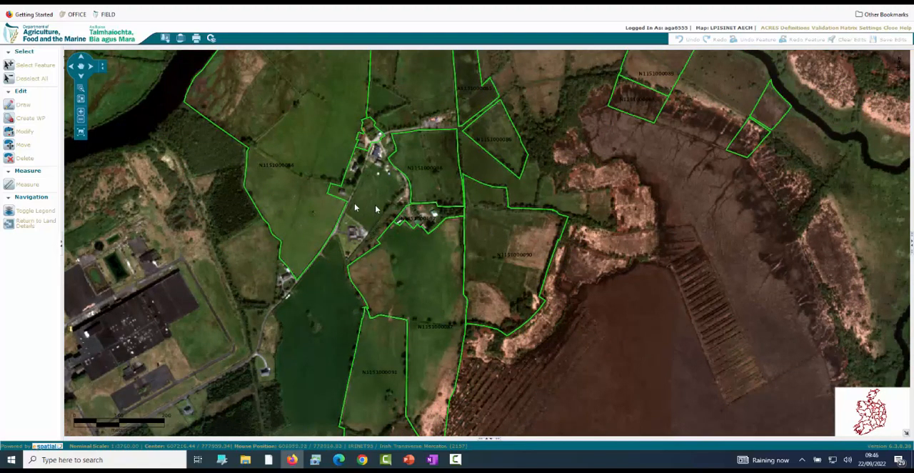
# - Use Zoom To An Area to frame the map on the holding's green-outlined parcels
pyautogui.scroll(-2, 383, 192)
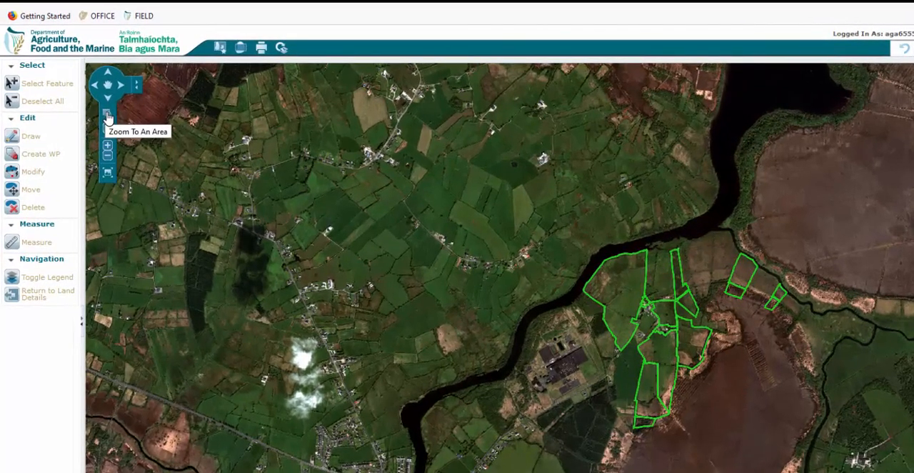
pyautogui.click(107, 117)
pyautogui.moveTo(561, 229); pyautogui.dragTo(805, 438)
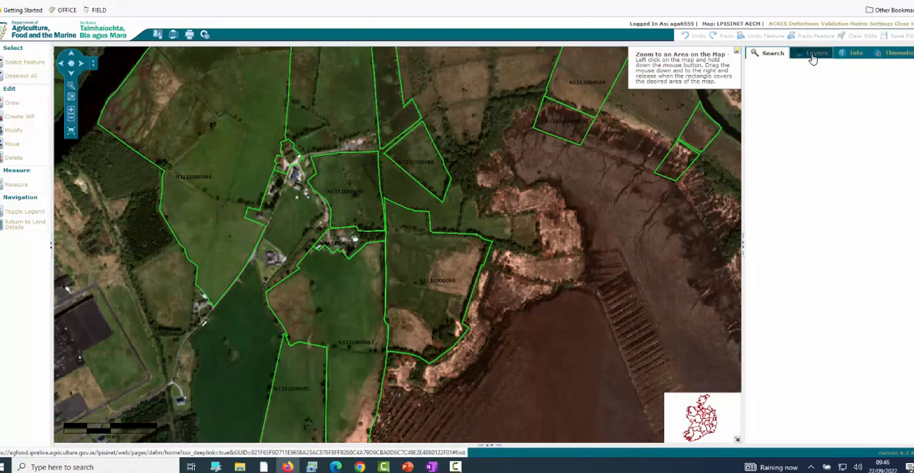
# - Turn on the Latest Imagery layer in the Imagery group
pyautogui.click(813, 56)
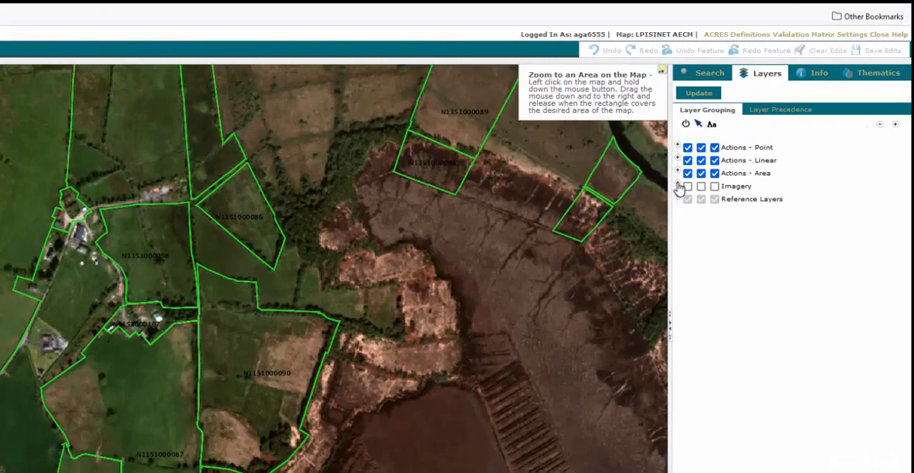
pyautogui.click(678, 184)
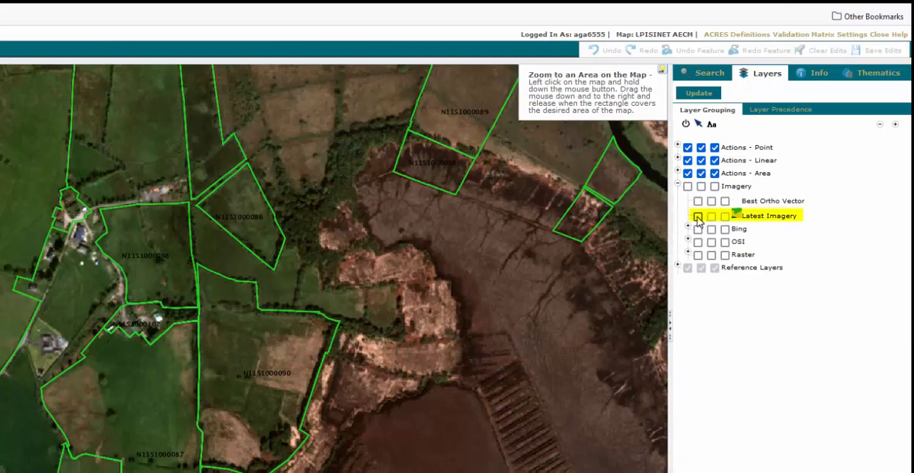
pyautogui.click(697, 217)
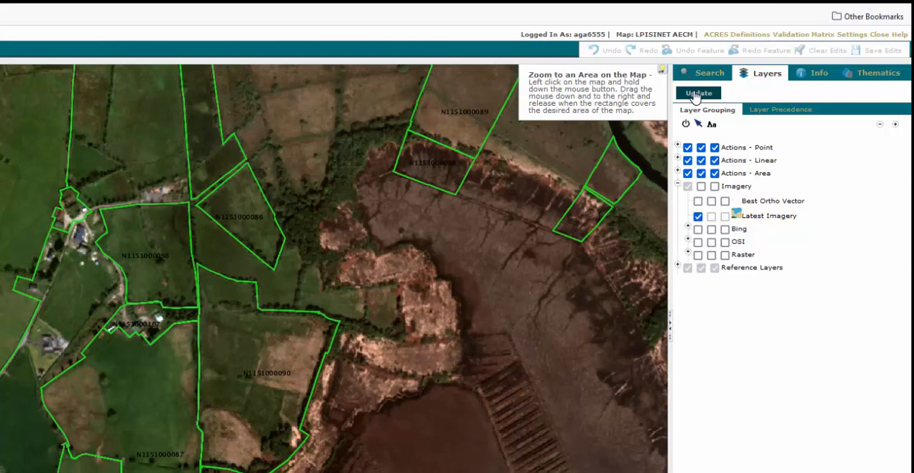
# - Expand the Reference Layers and move All Parcels to the top of the layer precedence order
pyautogui.click(687, 268)
pyautogui.click(678, 266)
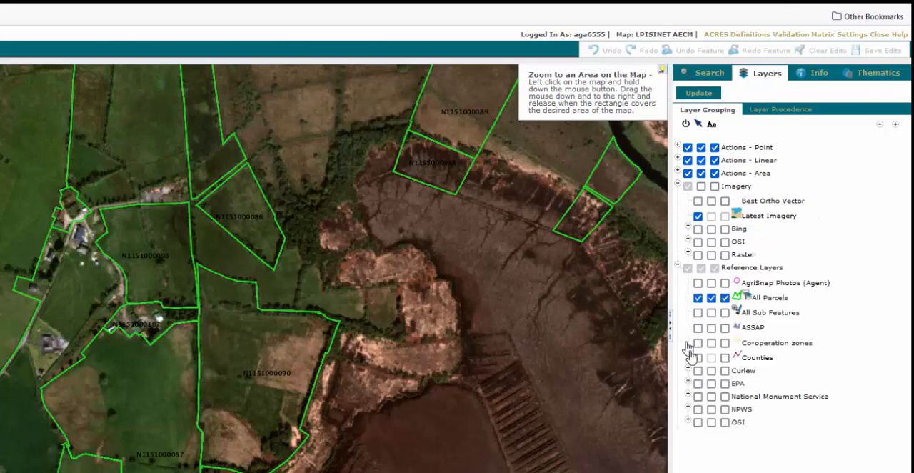
pyautogui.click(777, 113)
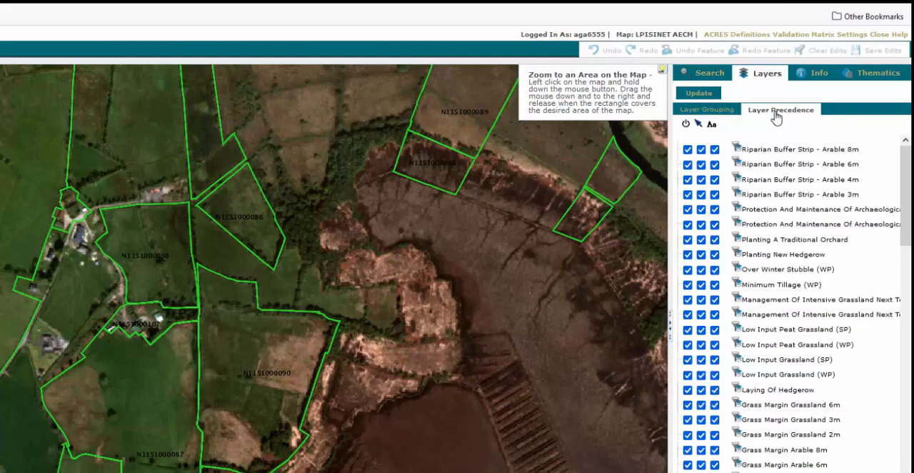
pyautogui.moveTo(907, 214); pyautogui.dragTo(908, 467)
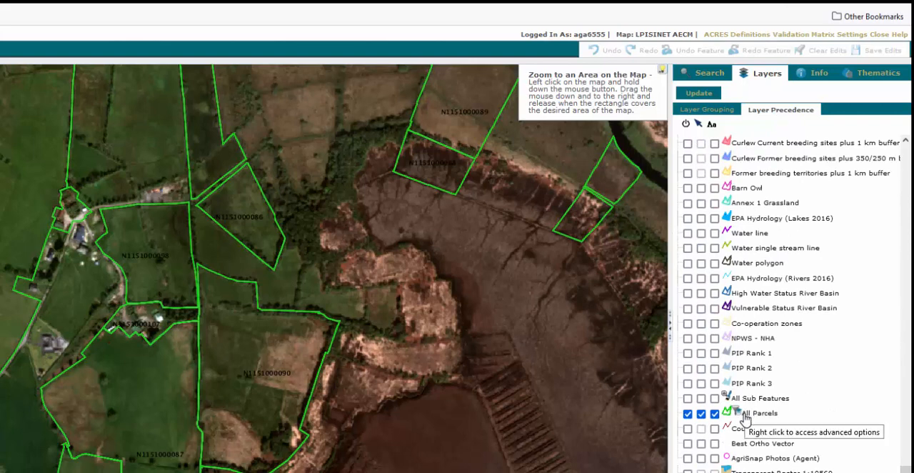
pyautogui.click(745, 415)
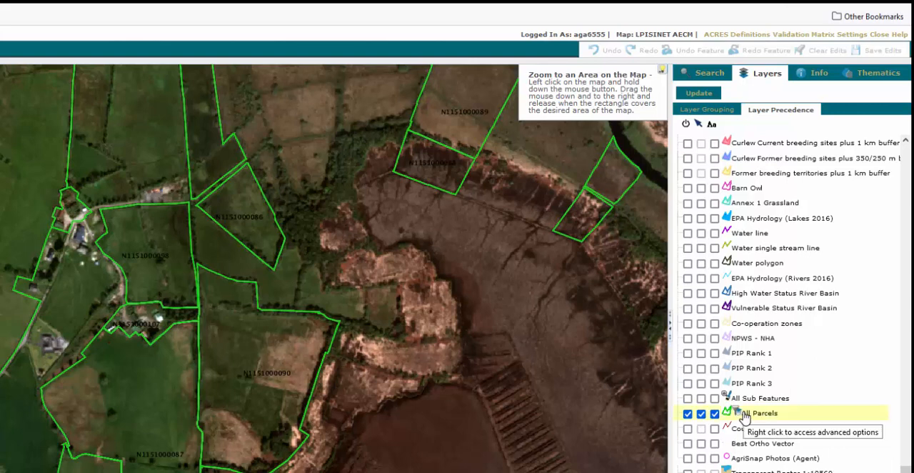
pyautogui.moveTo(746, 415); pyautogui.dragTo(795, 127)
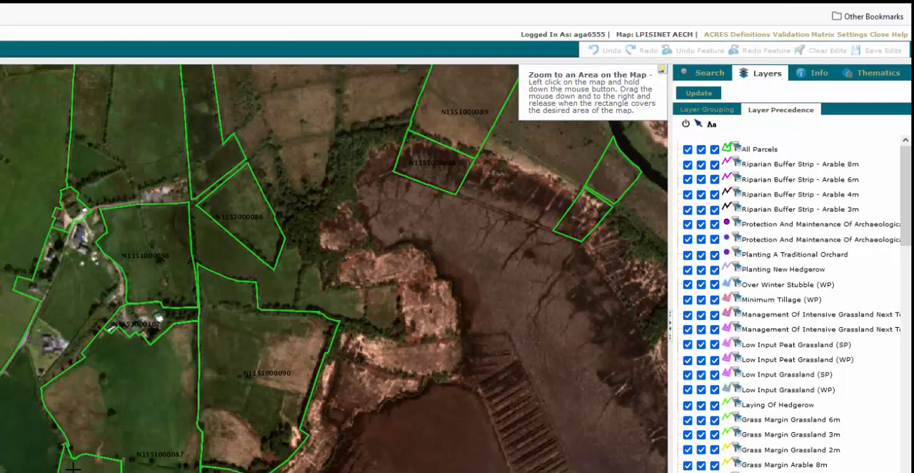
# - Display the EPA Vulnerable Status River Basin reference layer on the map
pyautogui.click(704, 109)
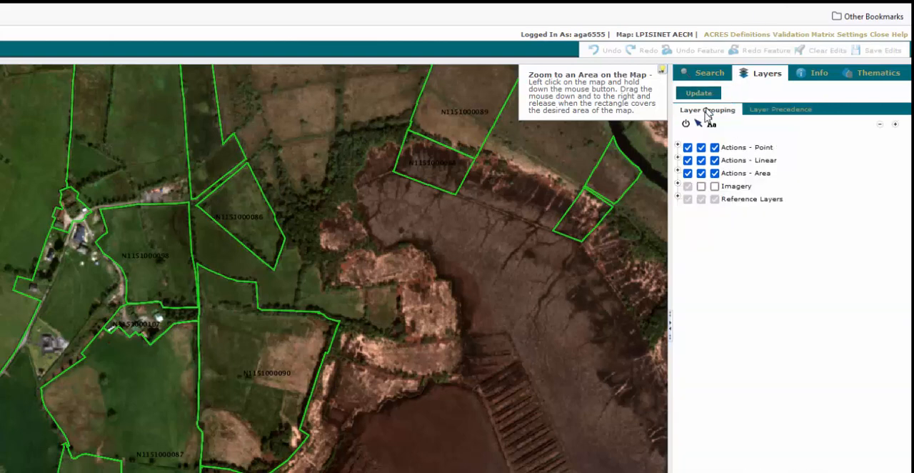
pyautogui.click(677, 199)
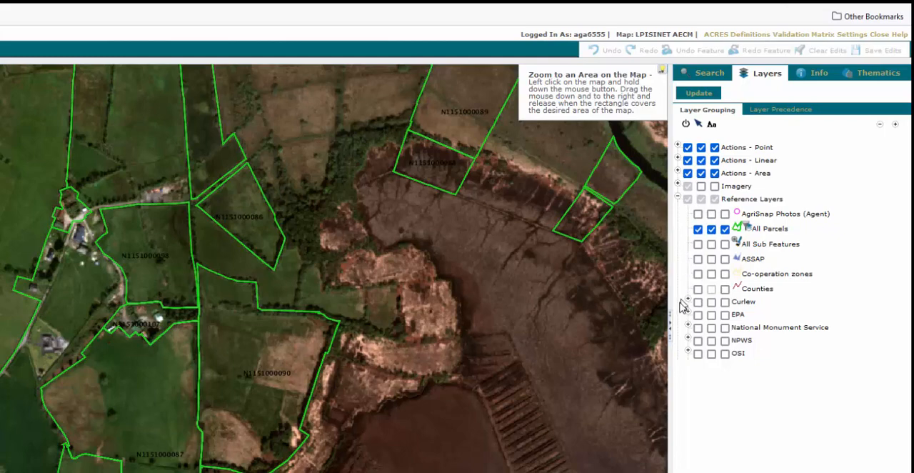
pyautogui.click(687, 314)
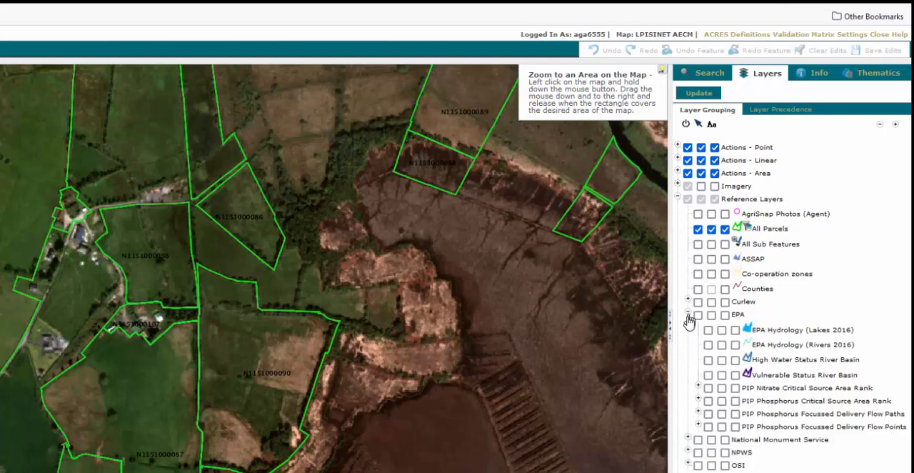
pyautogui.click(708, 375)
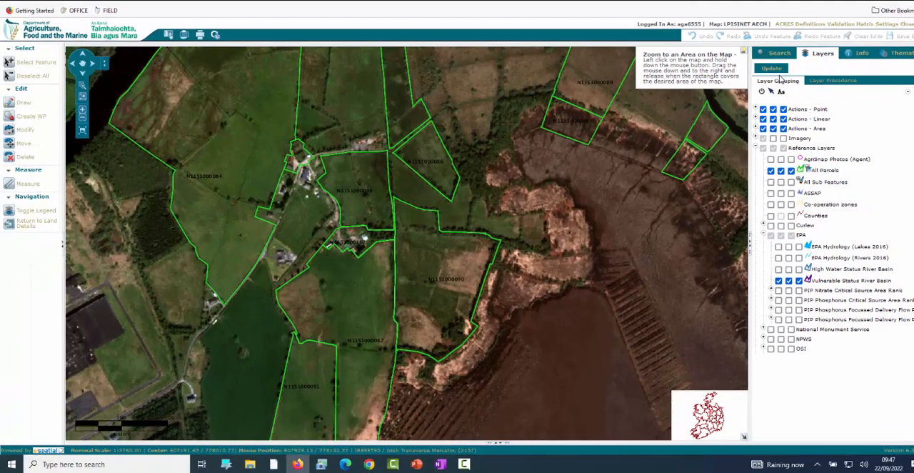
pyautogui.click(780, 69)
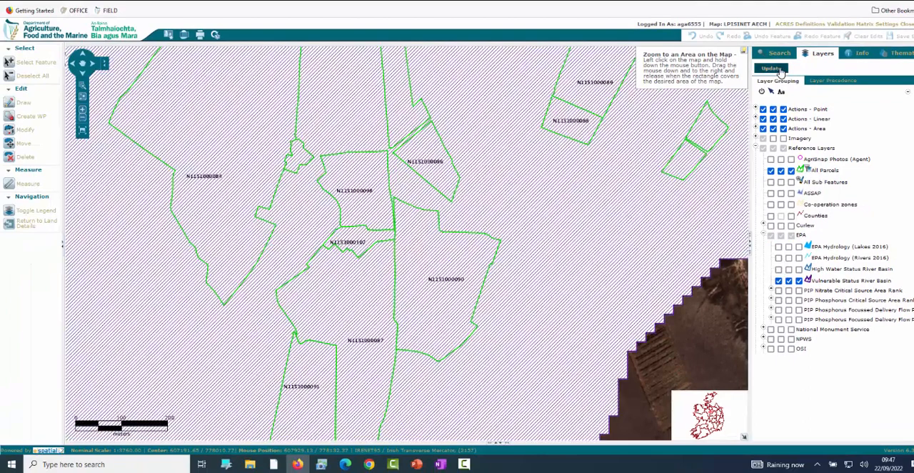
# - Replace the Vulnerable Status River Basin layer with the NPWS Special Areas of Conservation and Special Protection Areas layers on the map
pyautogui.click(779, 281)
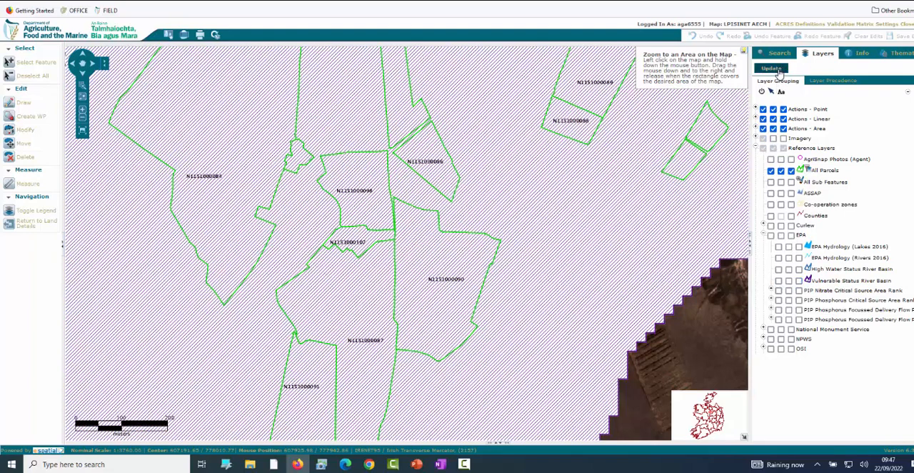
pyautogui.click(763, 337)
pyautogui.scroll(-3, 824, 302)
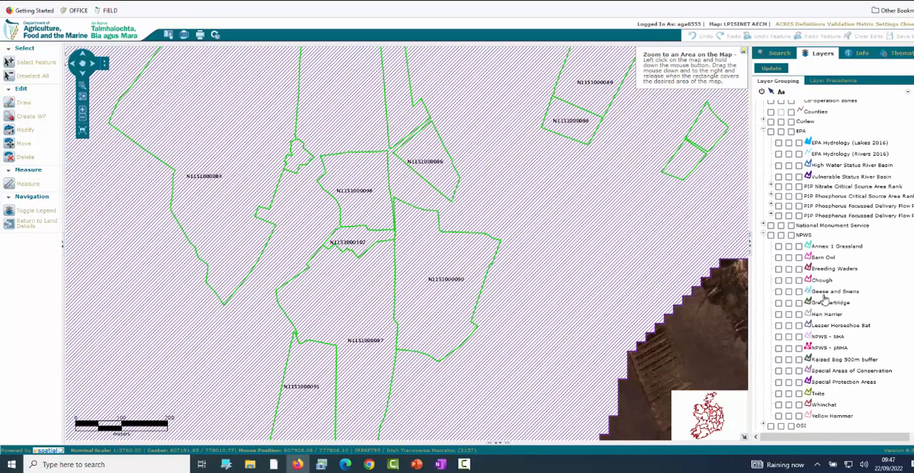
pyautogui.click(778, 368)
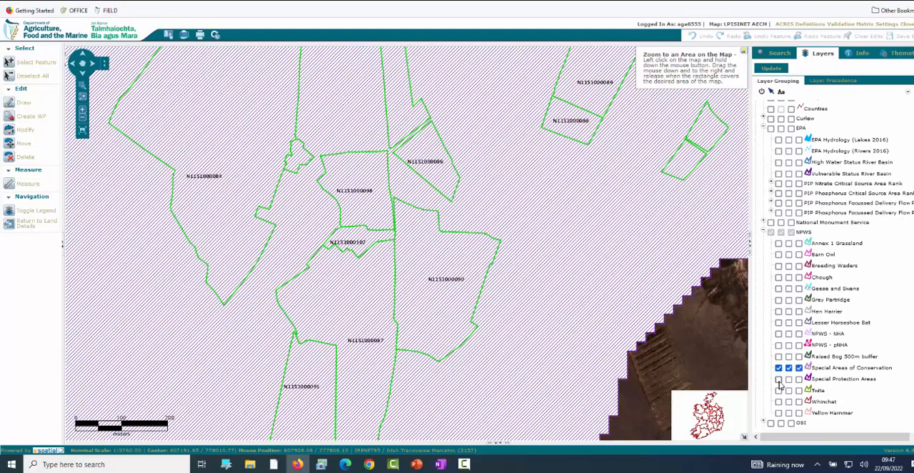
pyautogui.click(779, 380)
pyautogui.click(770, 70)
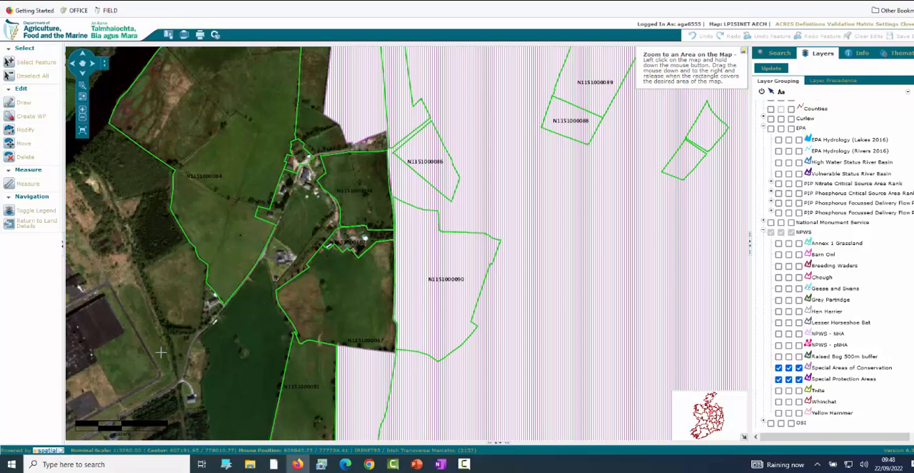
# - Print the current map view in the DAFM A4 layout, entering the herd number and Natura as the ortho used
pyautogui.click(200, 35)
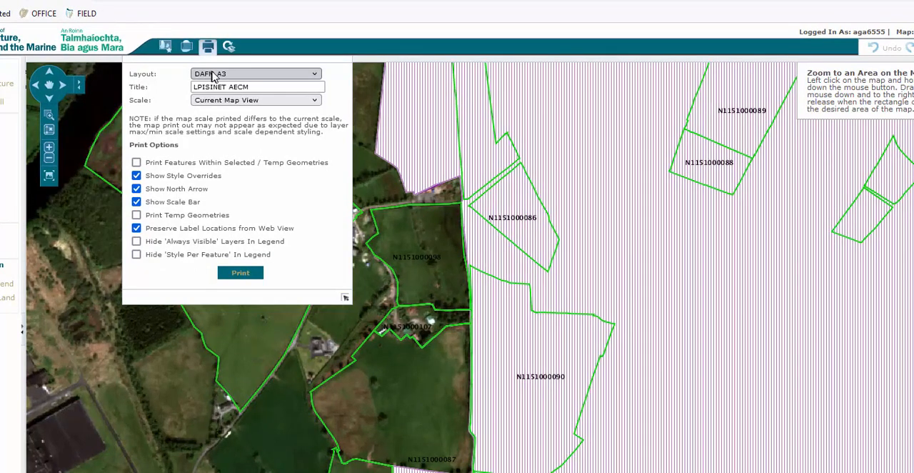
pyautogui.click(216, 75)
pyautogui.click(225, 92)
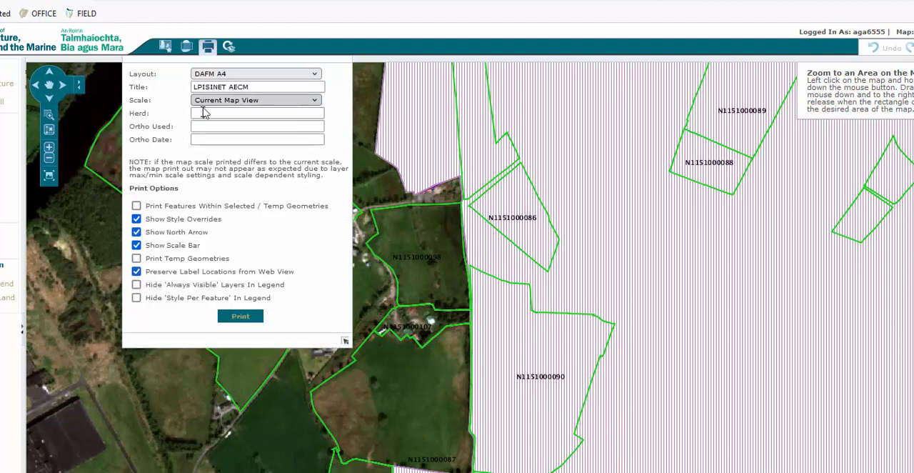
pyautogui.click(202, 113)
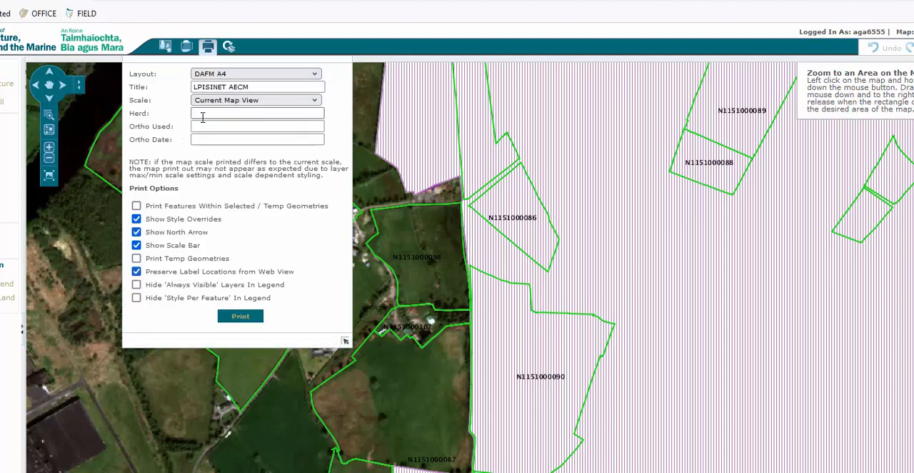
pyautogui.click(205, 126)
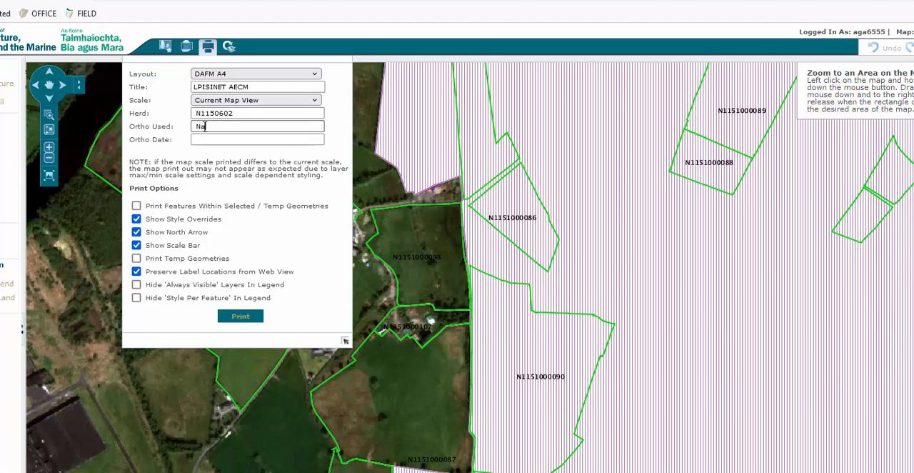
pyautogui.write('Natural')
pyautogui.click(229, 320)
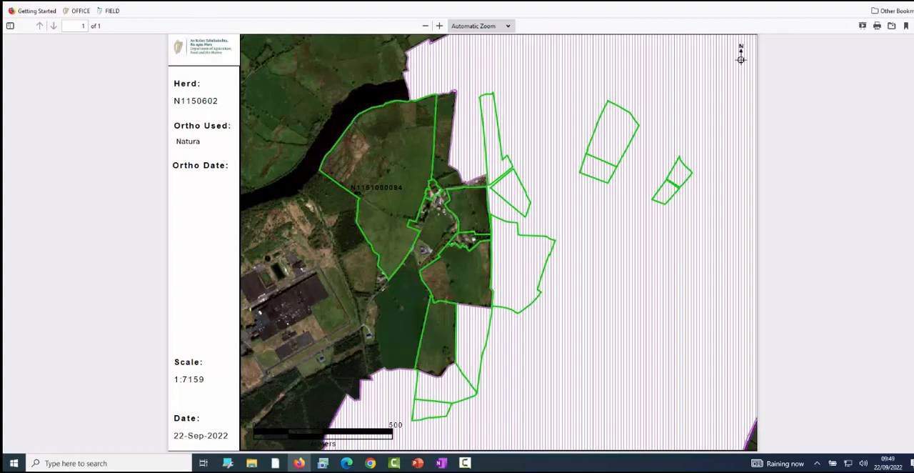
# - Return to the map and replace the Special Areas of Conservation and Special Protection Areas layers with the NPWS Raised Bog 500m buffer layer
pyautogui.click(232, 1)
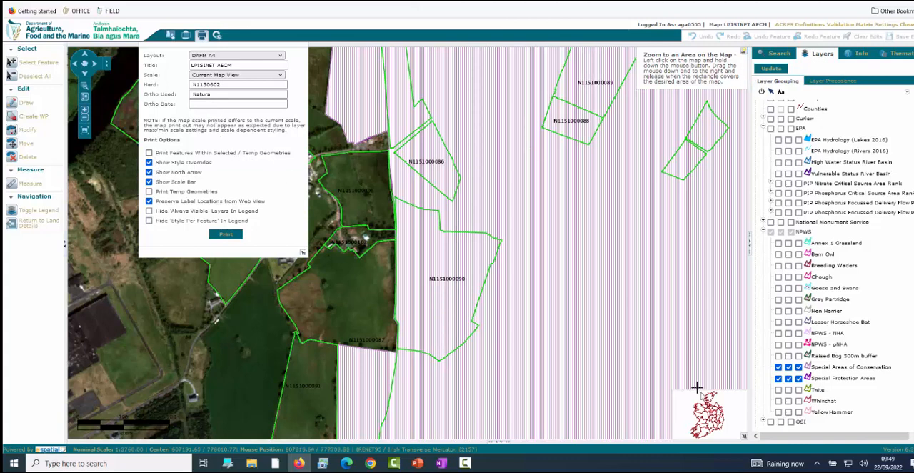
pyautogui.click(778, 367)
pyautogui.click(778, 378)
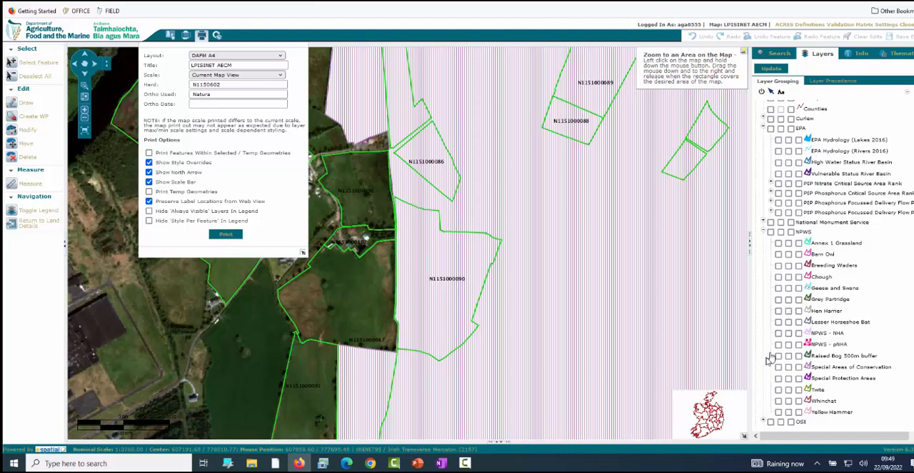
pyautogui.click(778, 355)
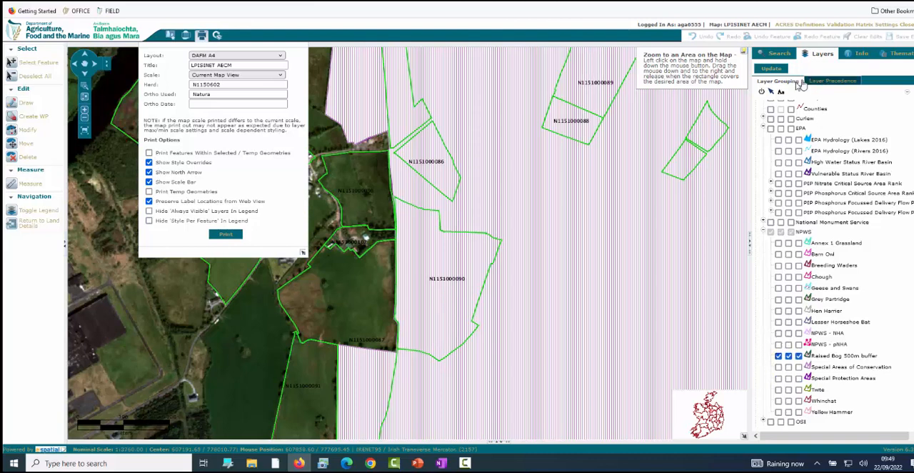
pyautogui.click(771, 72)
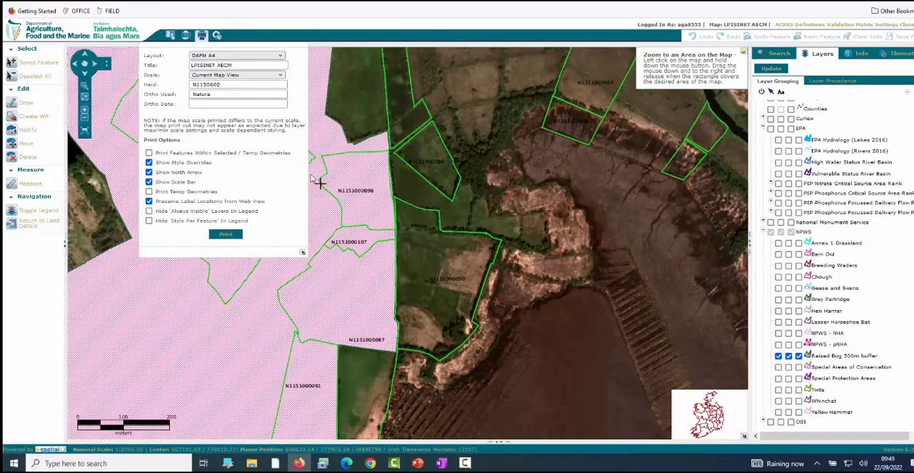
# - Select both EPA PIP Phosphorus Focussed Delivery Flow layers and deselect the Raised Bog 500m buffer layer
pyautogui.click(778, 203)
pyautogui.click(778, 212)
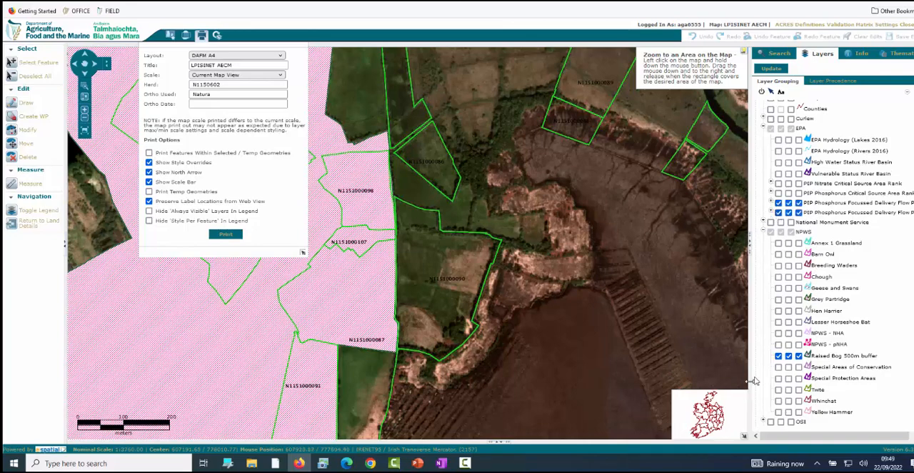
pyautogui.click(778, 356)
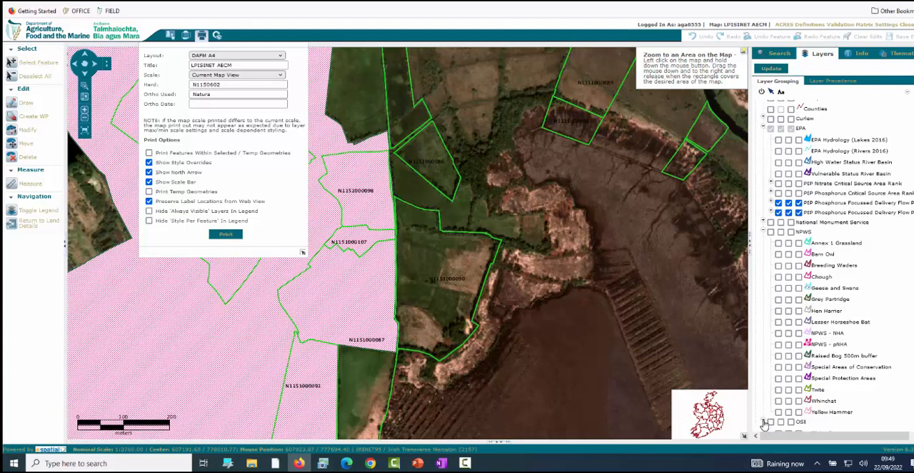
# - Select the OSI Water line, Water polygon and Water single stream line layers and update the map with the current layer selection
pyautogui.scroll(-1, 835, 265)
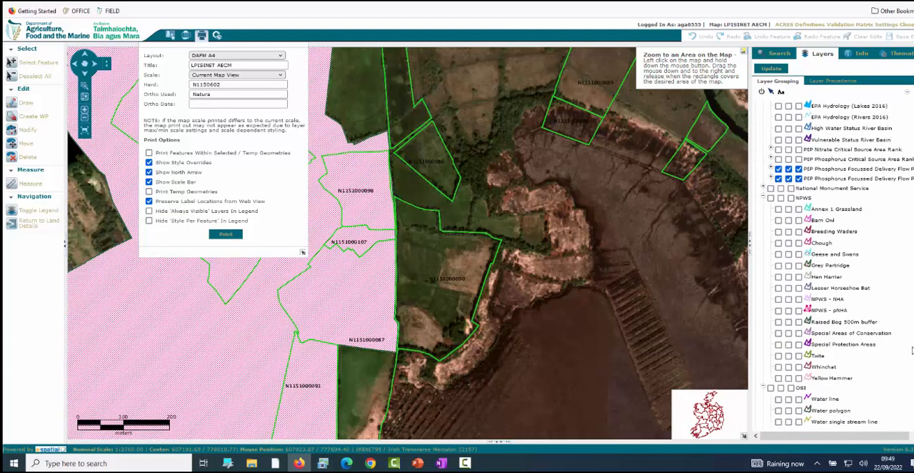
pyautogui.click(778, 400)
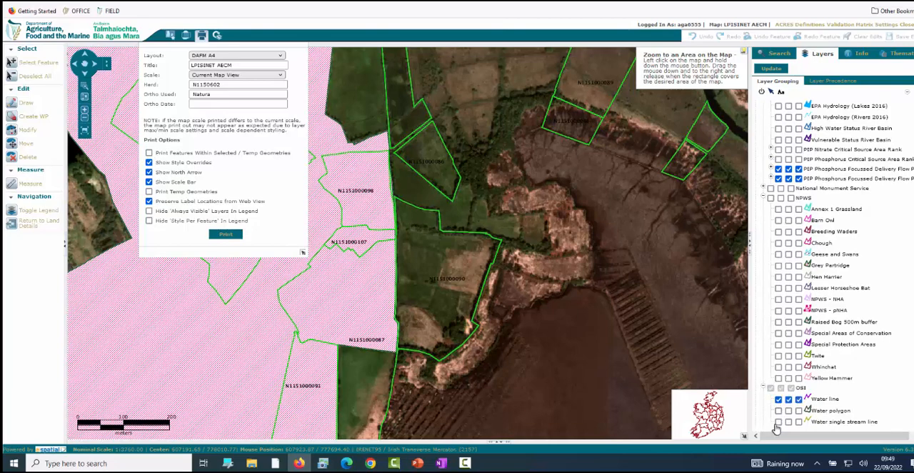
pyautogui.click(778, 411)
pyautogui.click(778, 421)
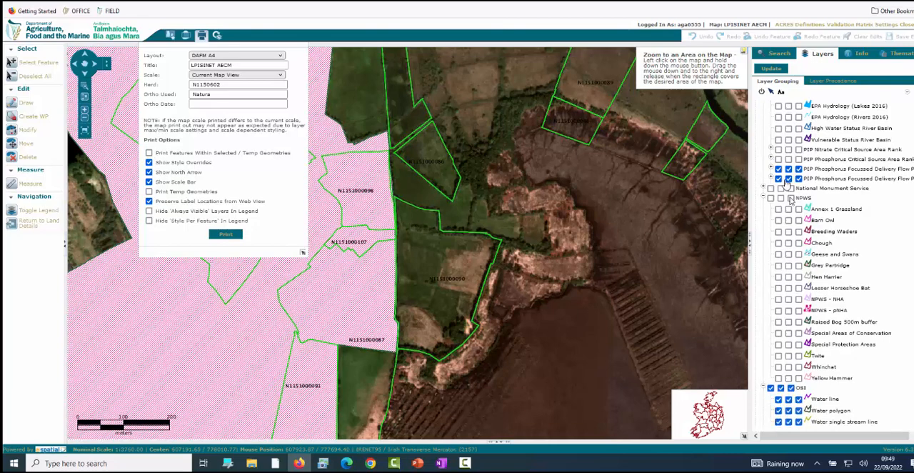
pyautogui.click(772, 70)
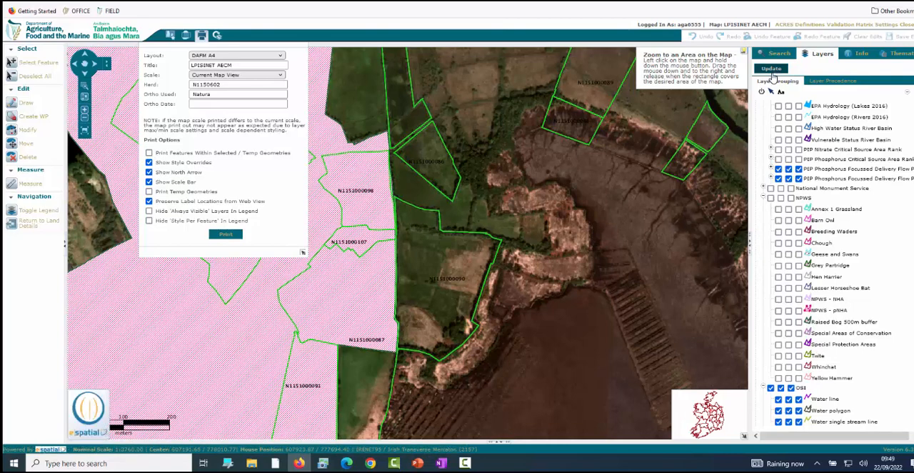